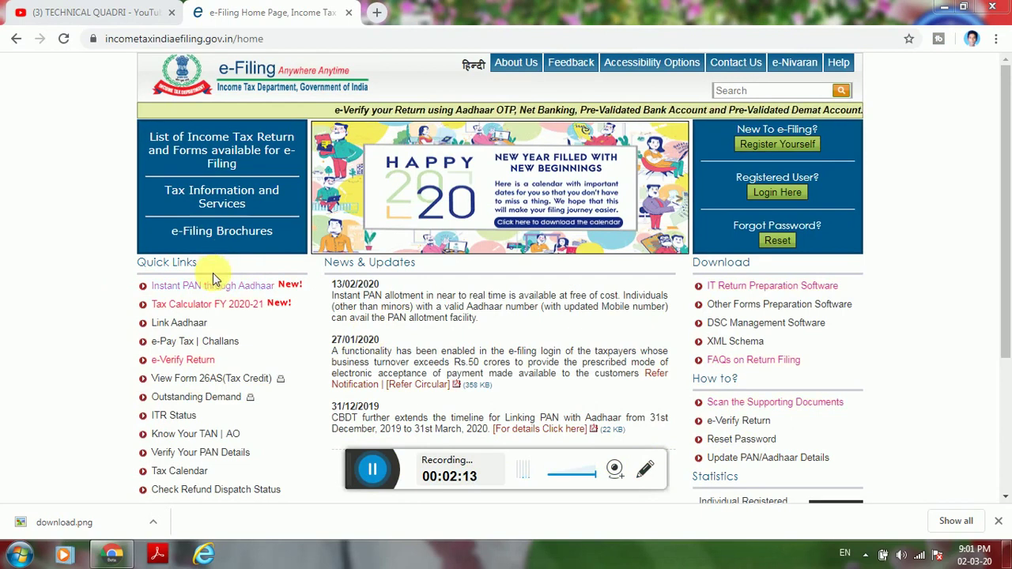
Open the Instant PAN through Aadhaar page from the quick links and bring the Get New PAN option into view.
left_click(218, 286)
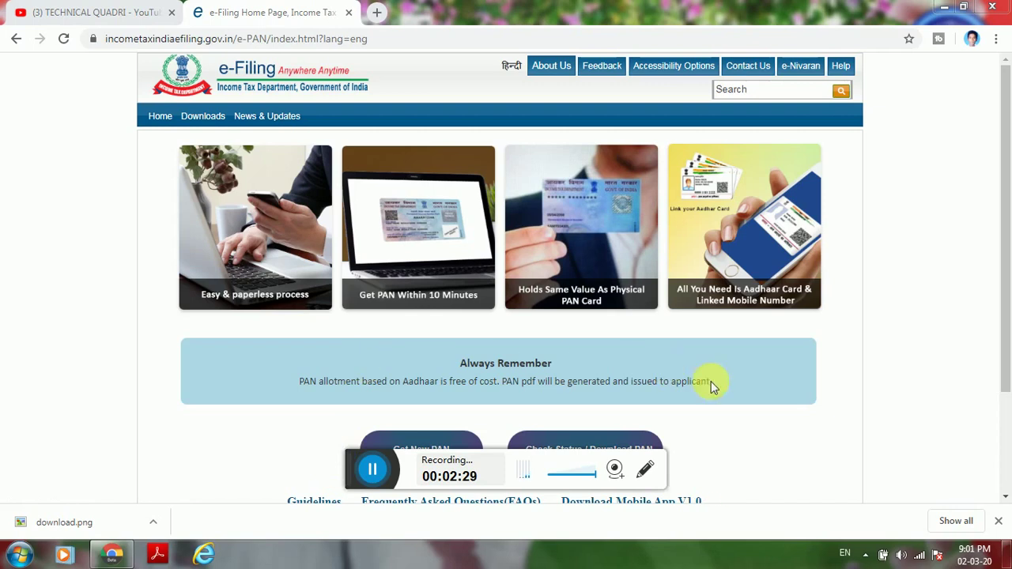
scroll(740, 398, "down", 1)
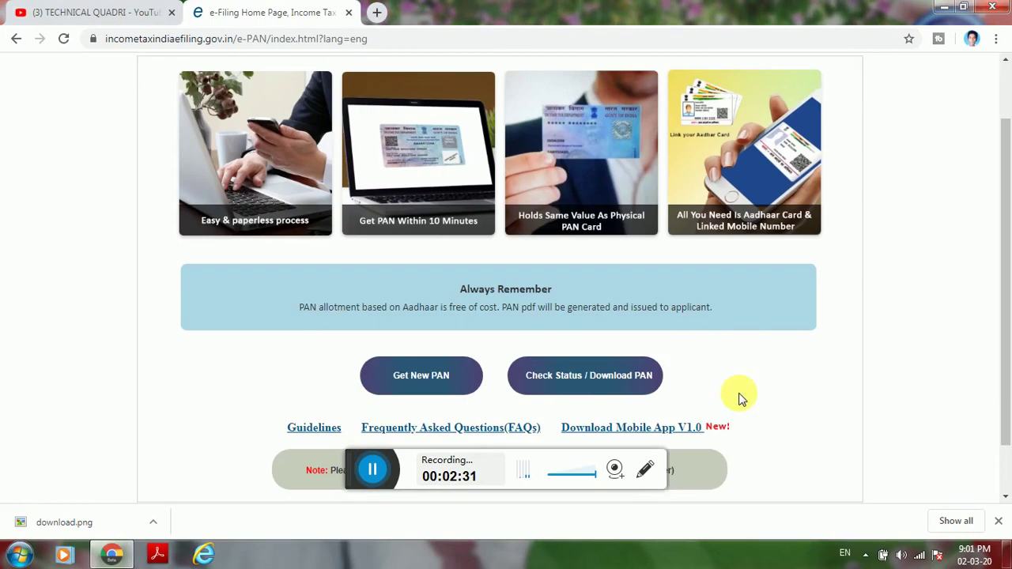
scroll(739, 398, "down", 1)
Mark the Get New PAN and Check Status / Download PAN options with red rectangles using the recorder's annotation tools.
left_click(645, 469)
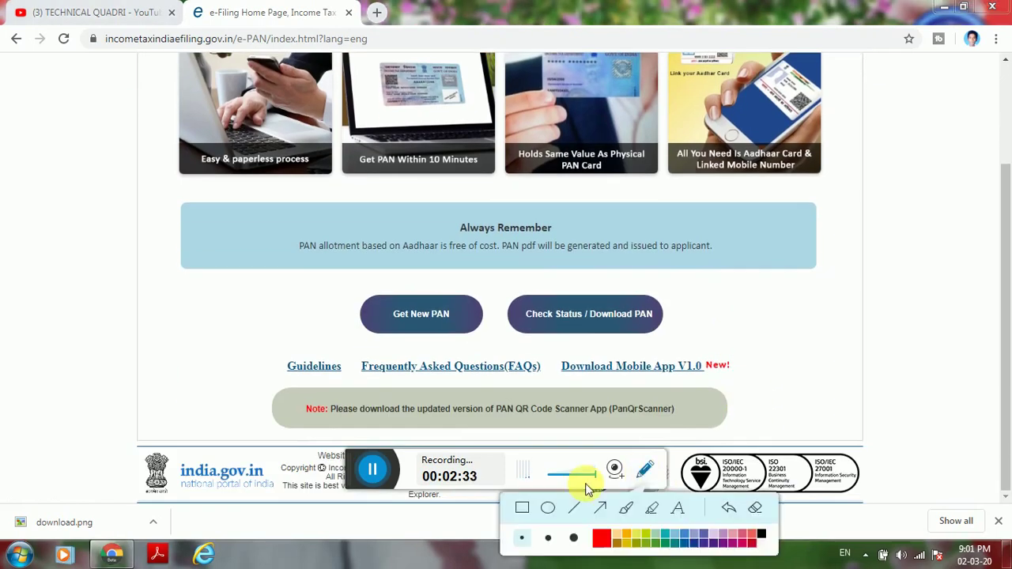
left_click_drag(335, 245, 445, 335)
left_click(343, 320)
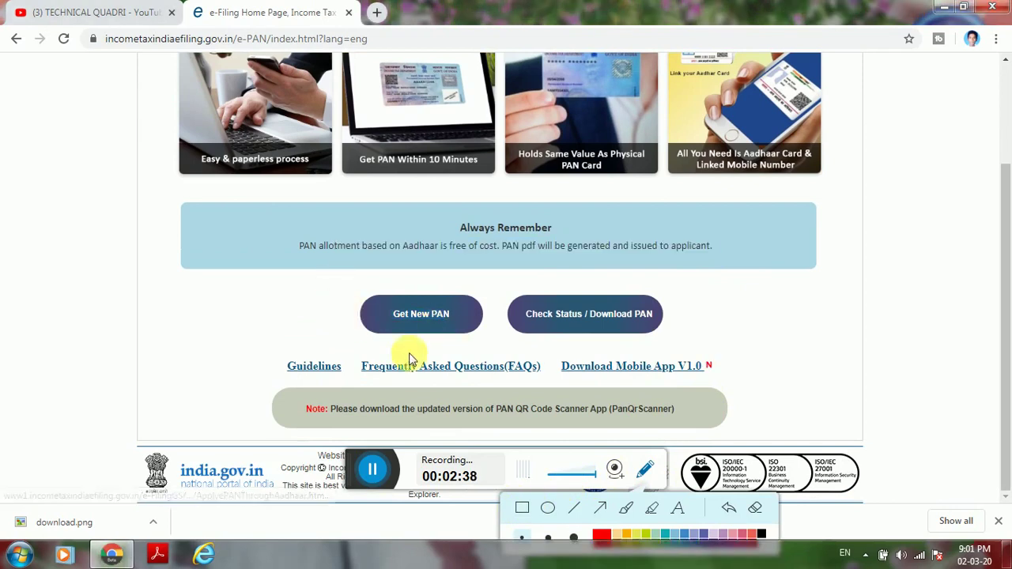
left_click(522, 510)
mouse_move(334, 290)
left_mouse_down()
mouse_move(451, 335)
mouse_move(484, 333)
left_mouse_up()
mouse_move(518, 284)
left_mouse_down()
mouse_move(617, 343)
mouse_move(686, 333)
left_mouse_up()
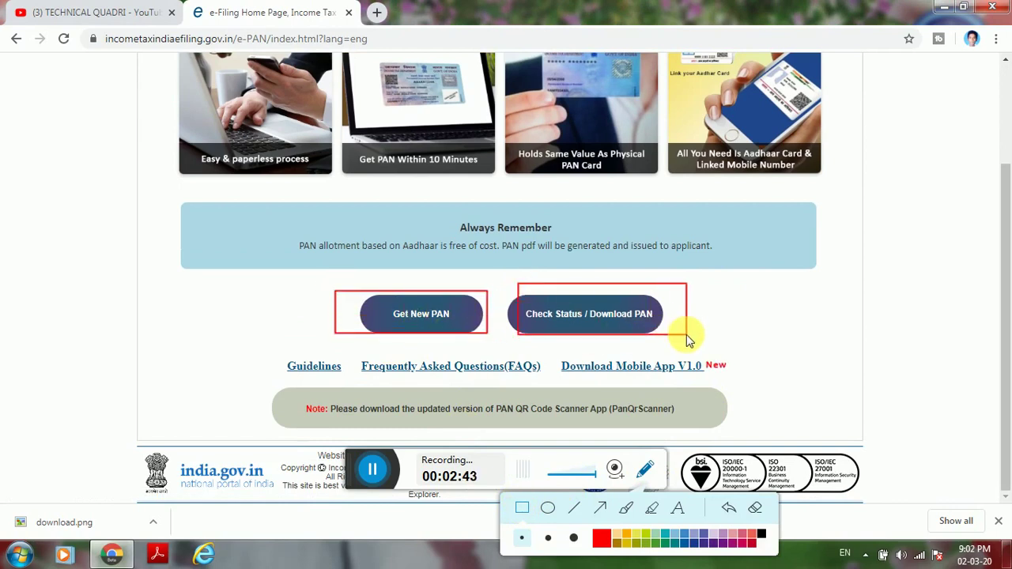
mouse_move(382, 302)
left_mouse_down()
mouse_move(507, 324)
mouse_move(578, 309)
mouse_move(632, 325)
left_mouse_up()
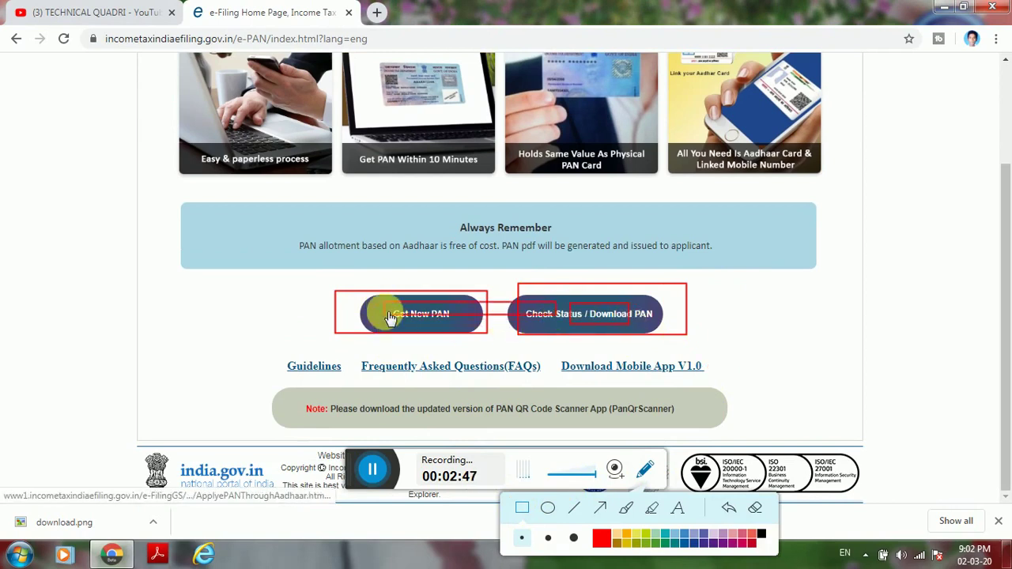
left_click_drag(348, 280, 483, 346)
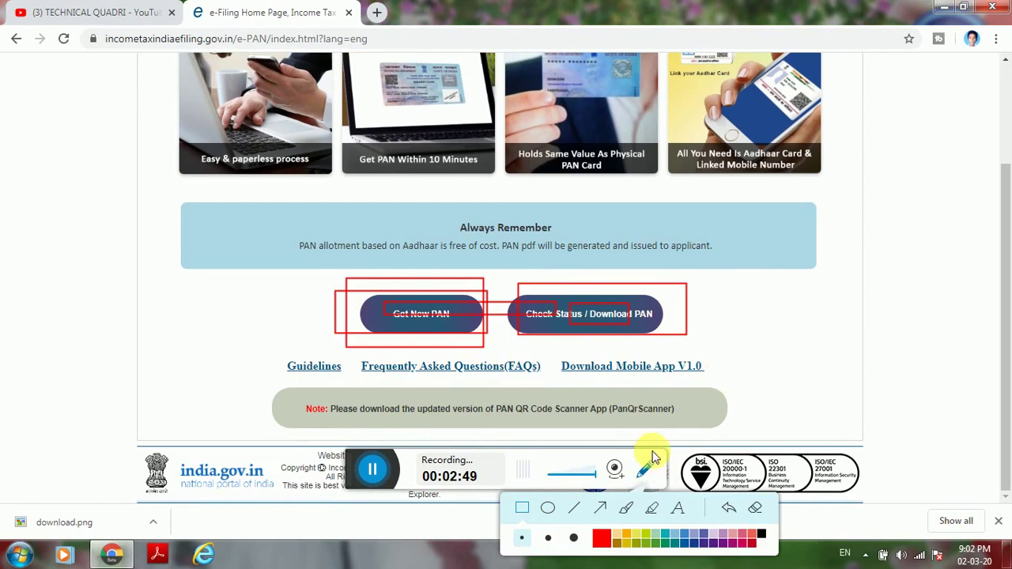
Clear the on-screen annotations and open the Get New PAN application form.
left_click(755, 510)
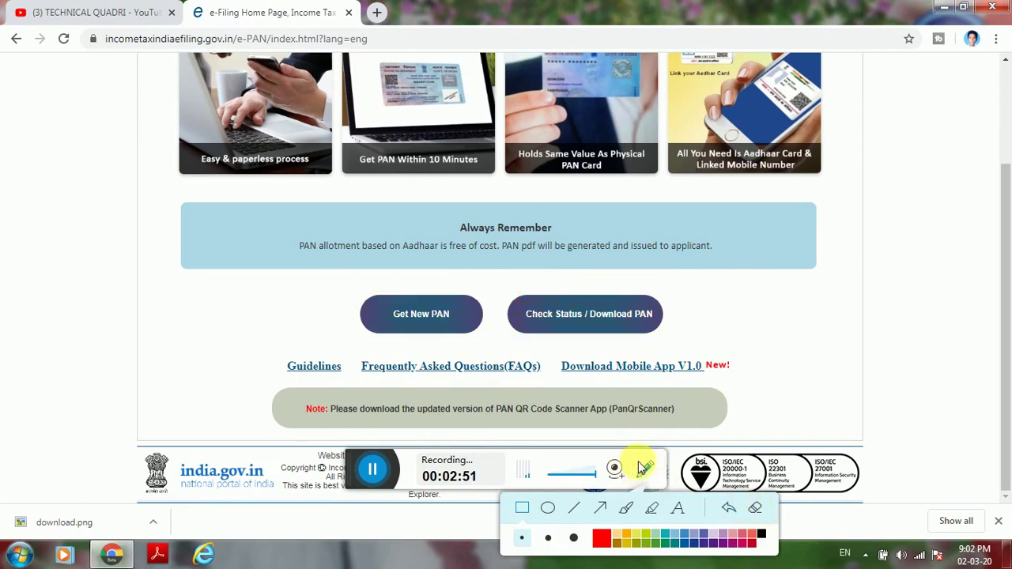
left_click(645, 469)
left_click(434, 314)
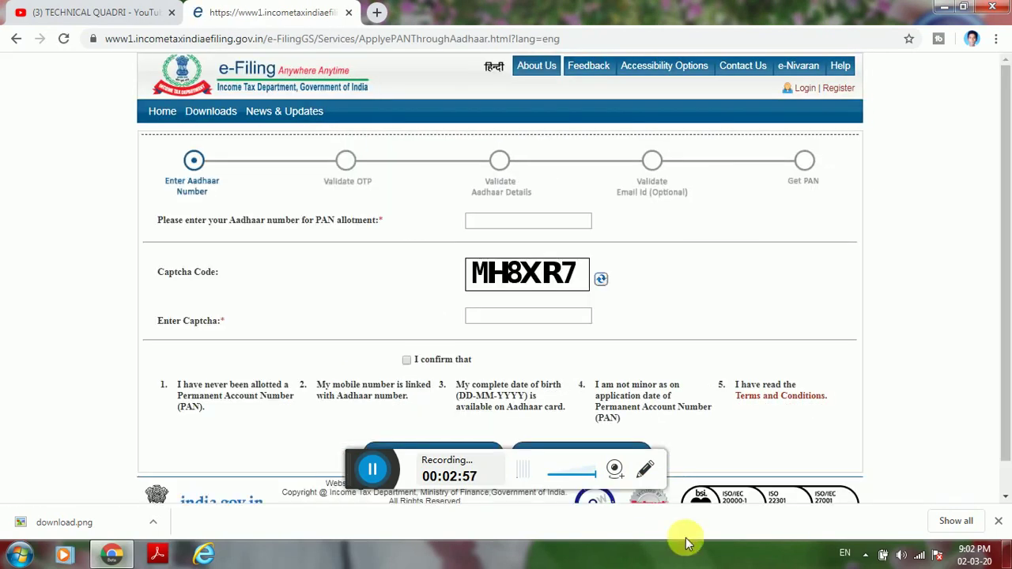
Mark the Aadhaar number field, captcha image, captcha entry field and confirmation checkbox with red rectangles, and clear the markings.
left_click(645, 470)
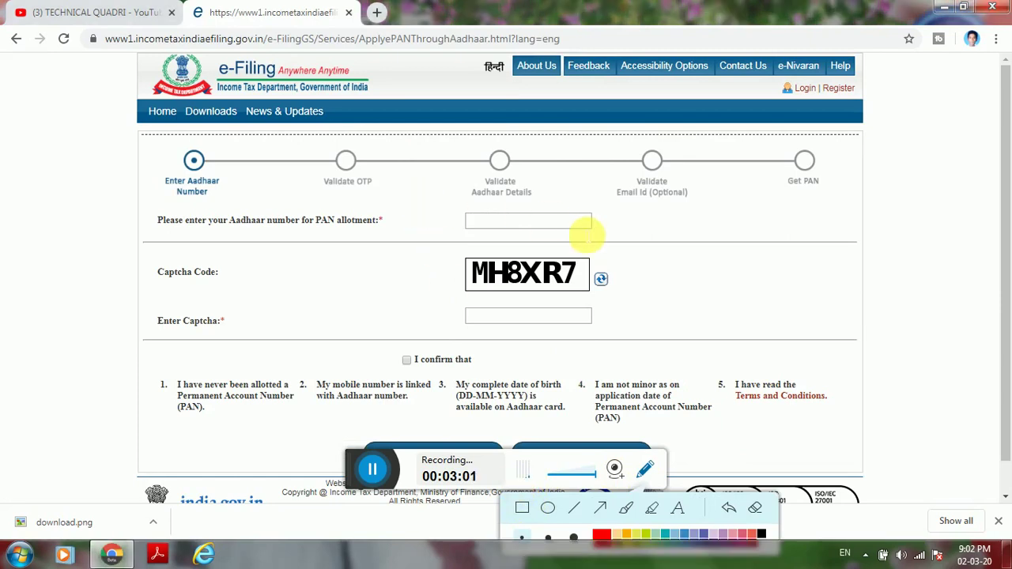
left_click(523, 507)
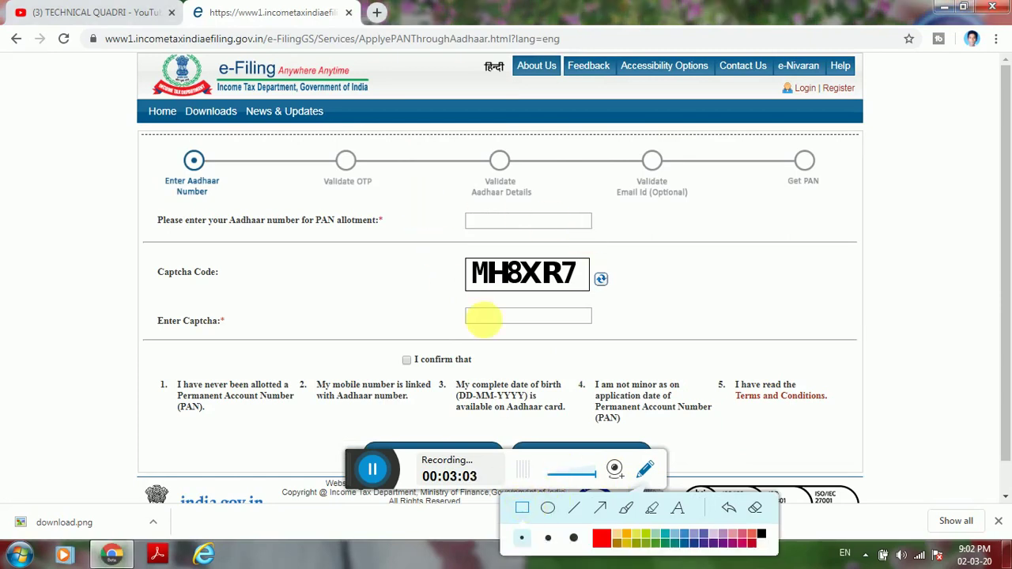
mouse_move(451, 196)
left_mouse_down()
mouse_move(483, 223)
mouse_move(600, 235)
left_mouse_up()
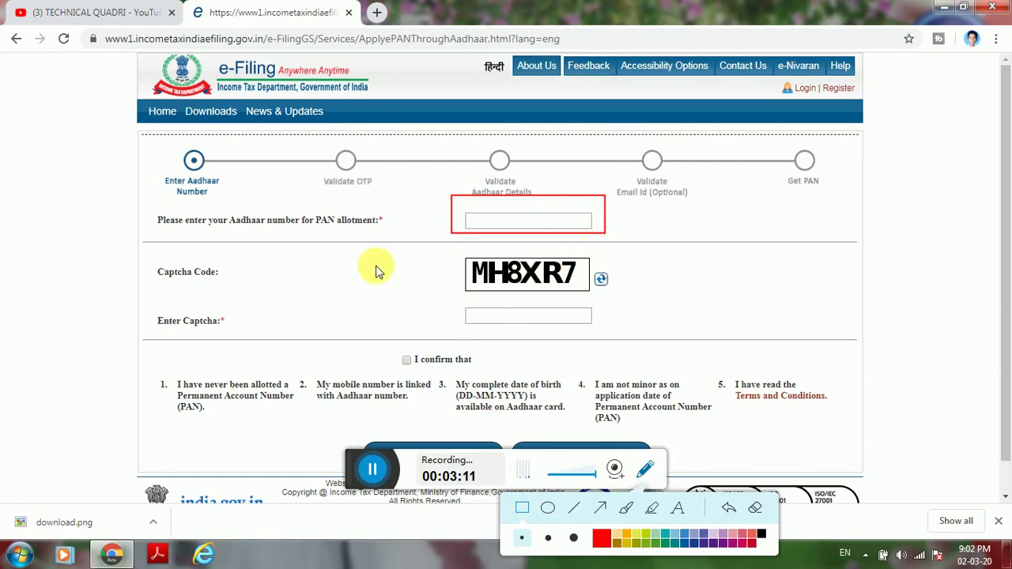
left_click_drag(444, 249, 616, 277)
left_click_drag(451, 298, 611, 334)
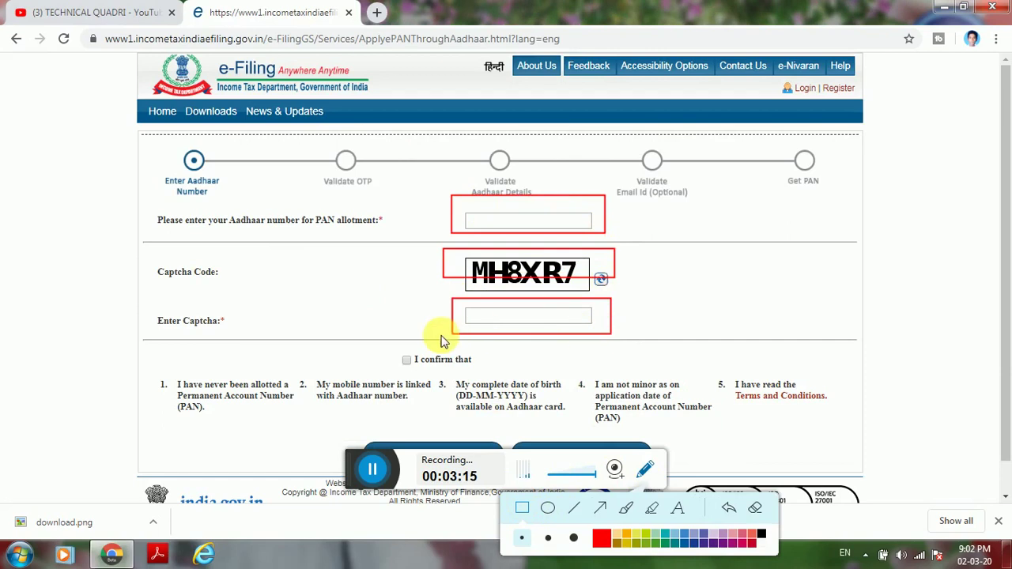
left_click_drag(388, 327, 514, 386)
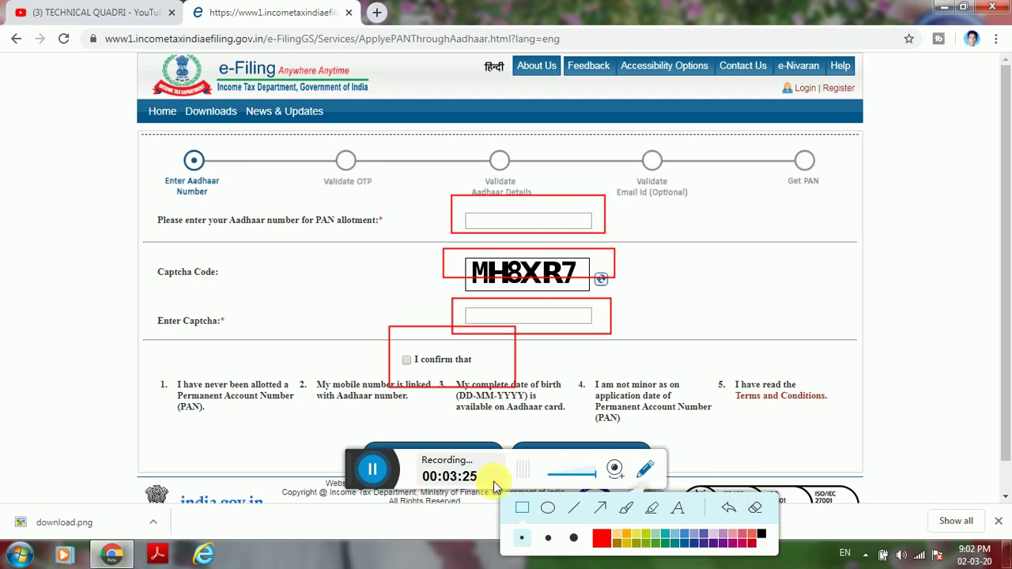
left_click(761, 512)
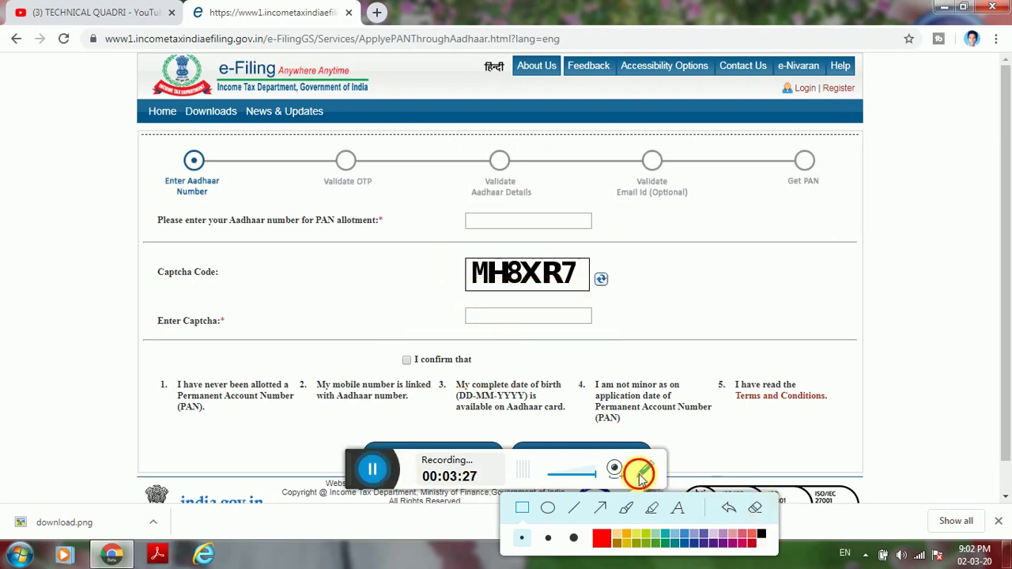
left_click(645, 469)
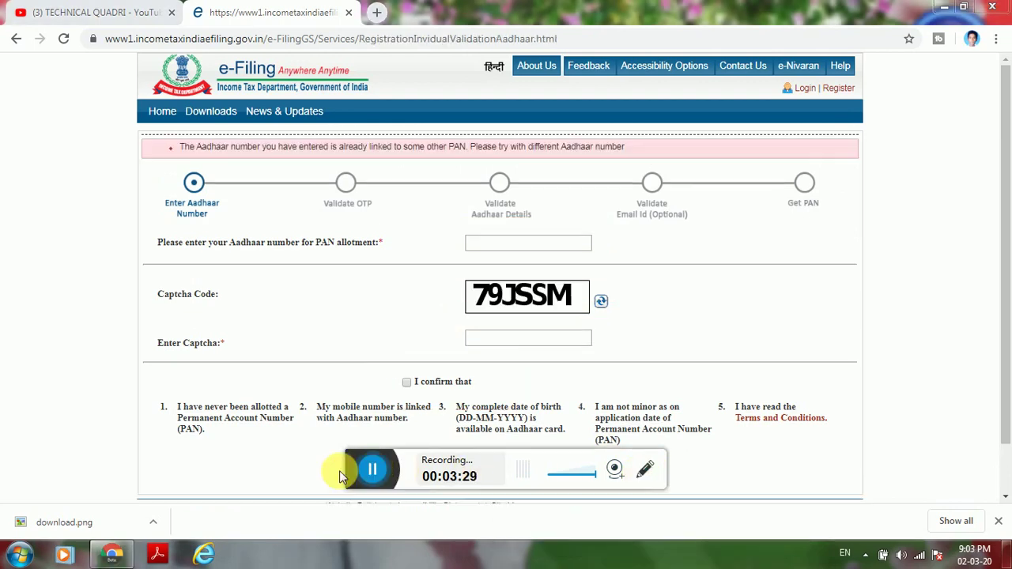
left_click(644, 471)
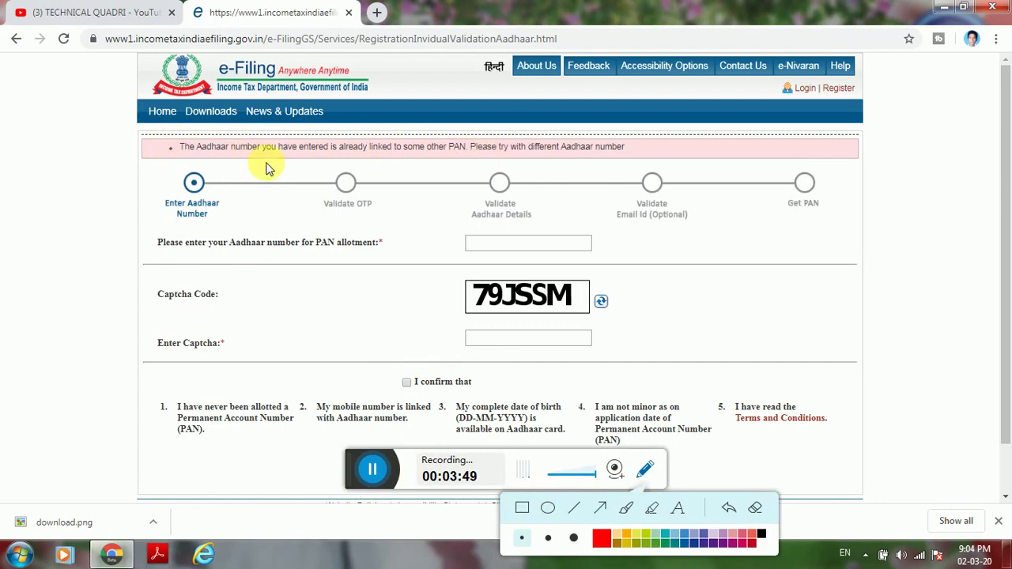
left_click(645, 472)
left_click(643, 472)
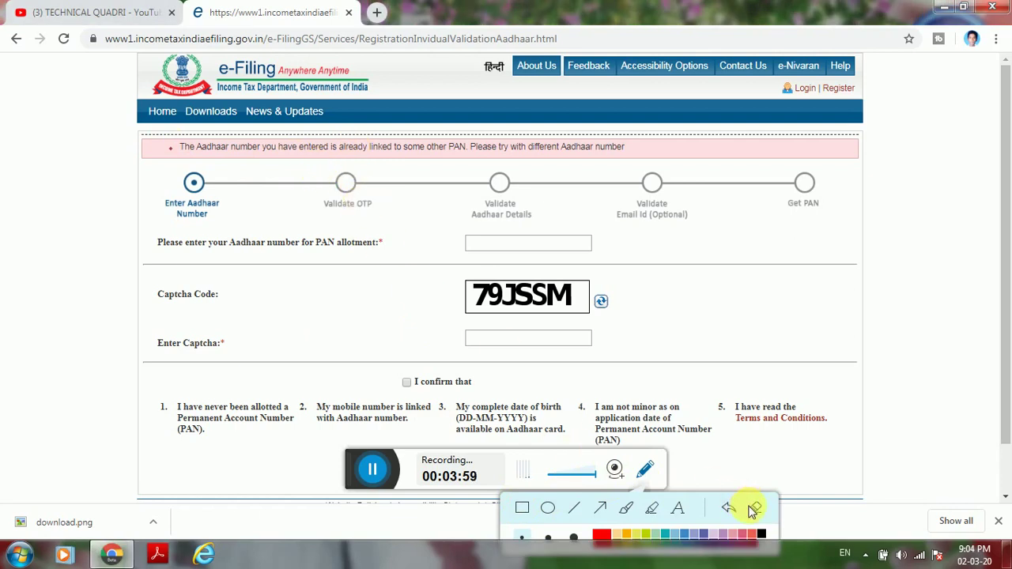
left_click(643, 472)
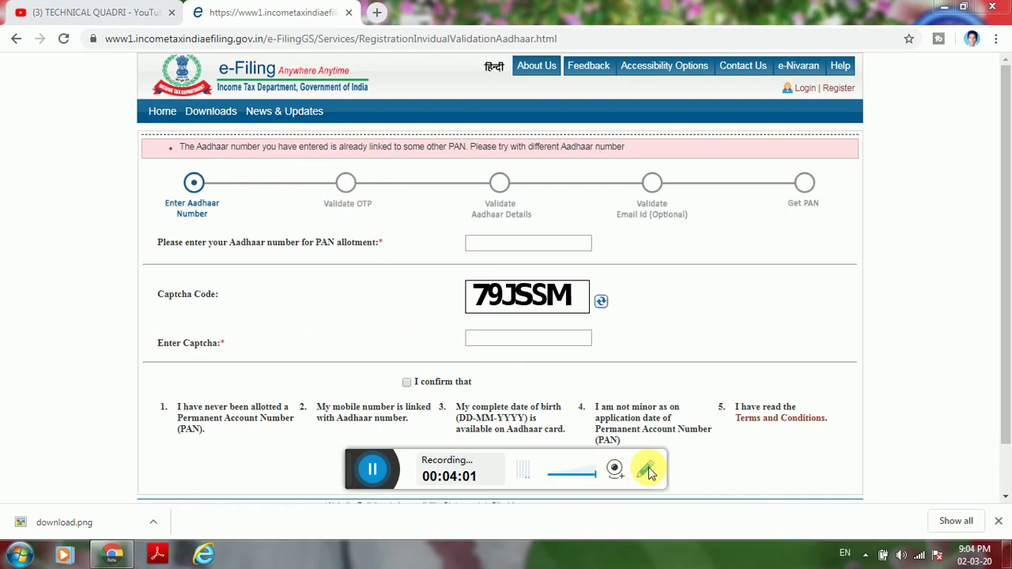
Draw red rectangles around the Enter Aadhaar Number, Validate OTP and Validate Aadhaar Details stages and over the form's submission area.
left_click(647, 471)
left_click(523, 508)
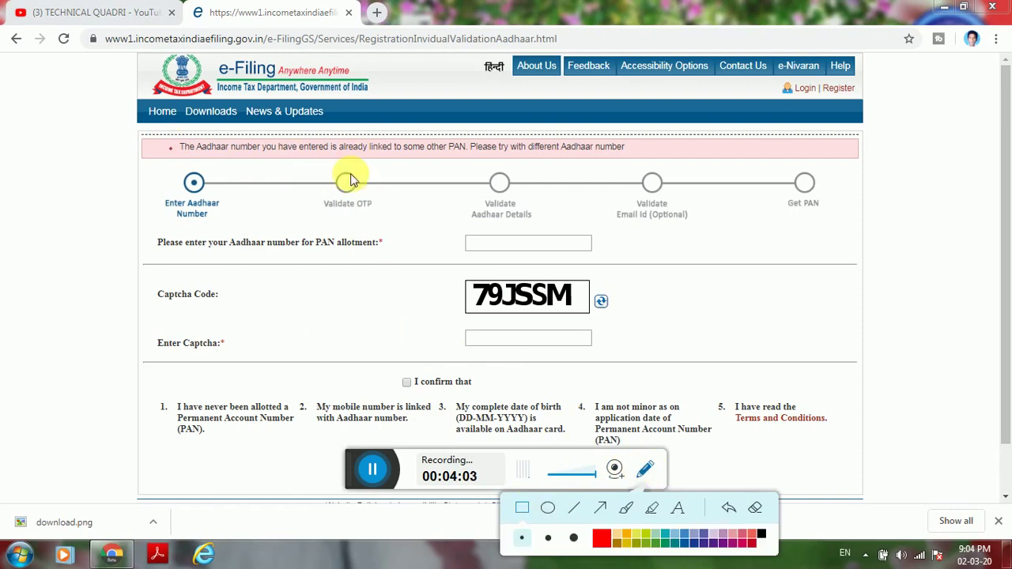
left_click_drag(307, 168, 373, 208)
left_click_drag(165, 157, 232, 209)
mouse_move(436, 425)
left_mouse_down()
mouse_move(522, 477)
mouse_move(610, 467)
left_mouse_up()
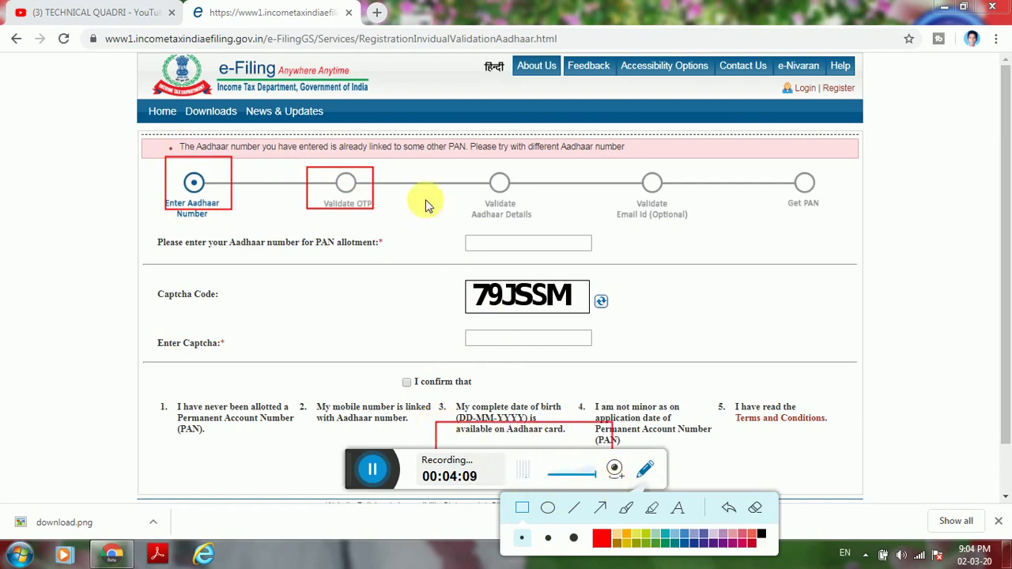
left_click_drag(316, 166, 370, 207)
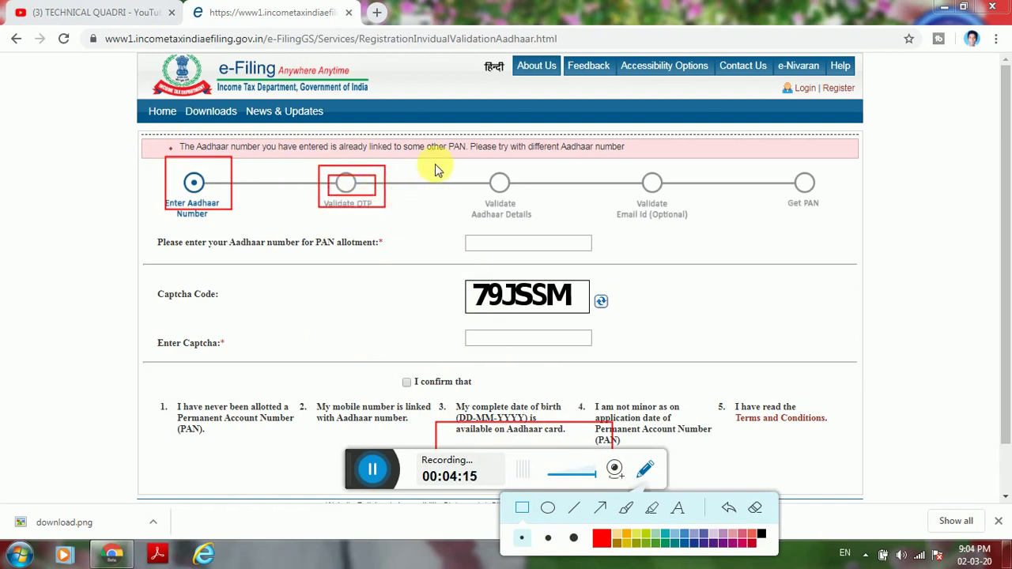
mouse_move(434, 164)
left_mouse_down()
mouse_move(563, 215)
mouse_move(563, 228)
left_mouse_up()
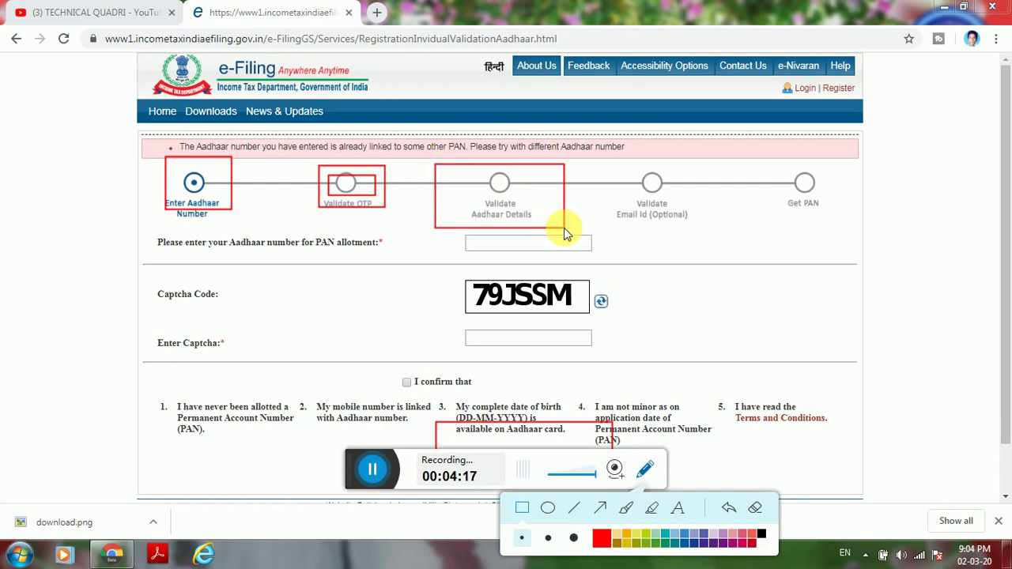
left_click_drag(489, 175, 518, 201)
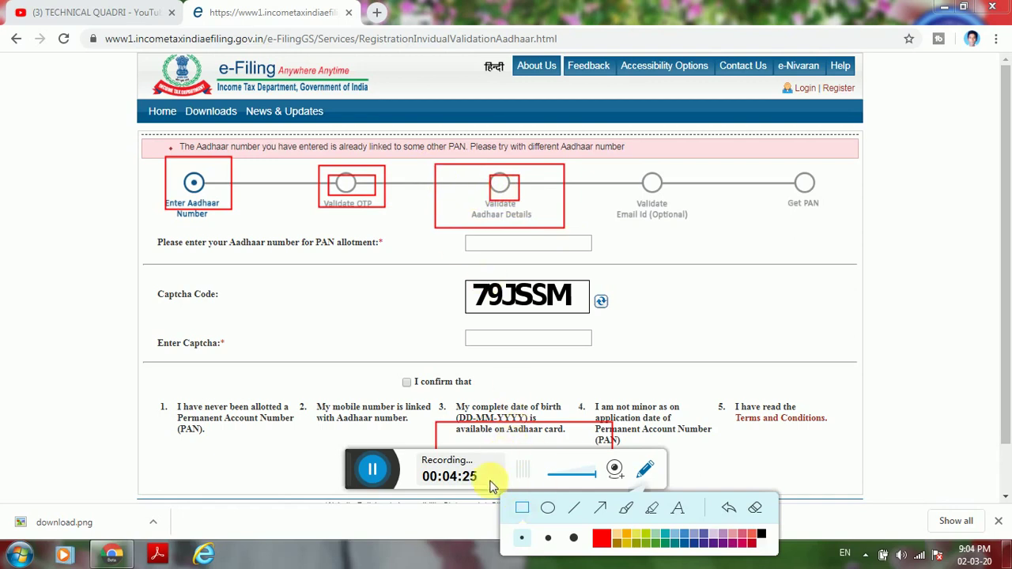
Draw red rectangles around the Validate Email Id (Optional) and Get PAN stages of the progress bar.
left_click_drag(343, 468, 355, 515)
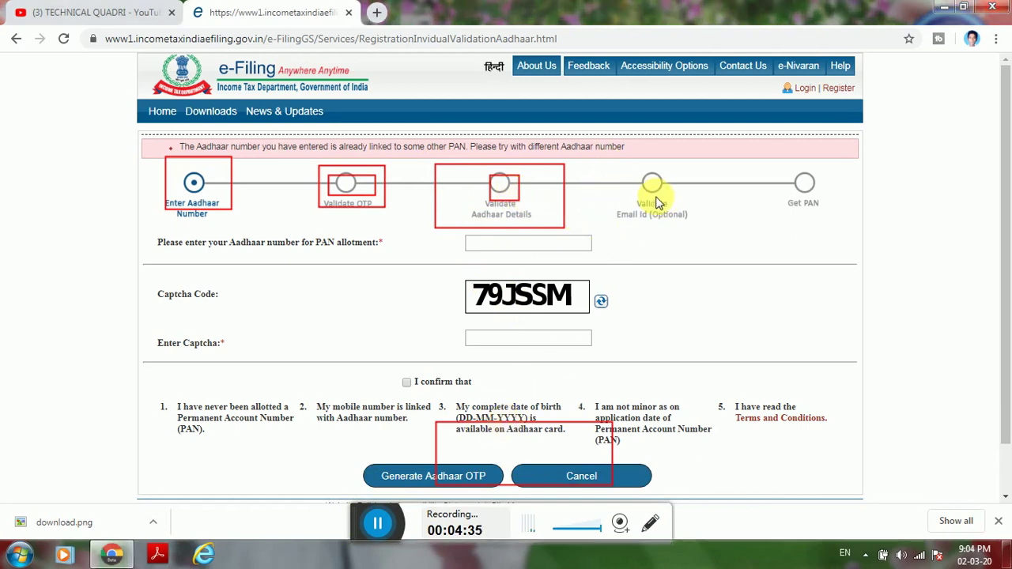
left_click_drag(358, 524, 347, 477)
left_click(639, 478)
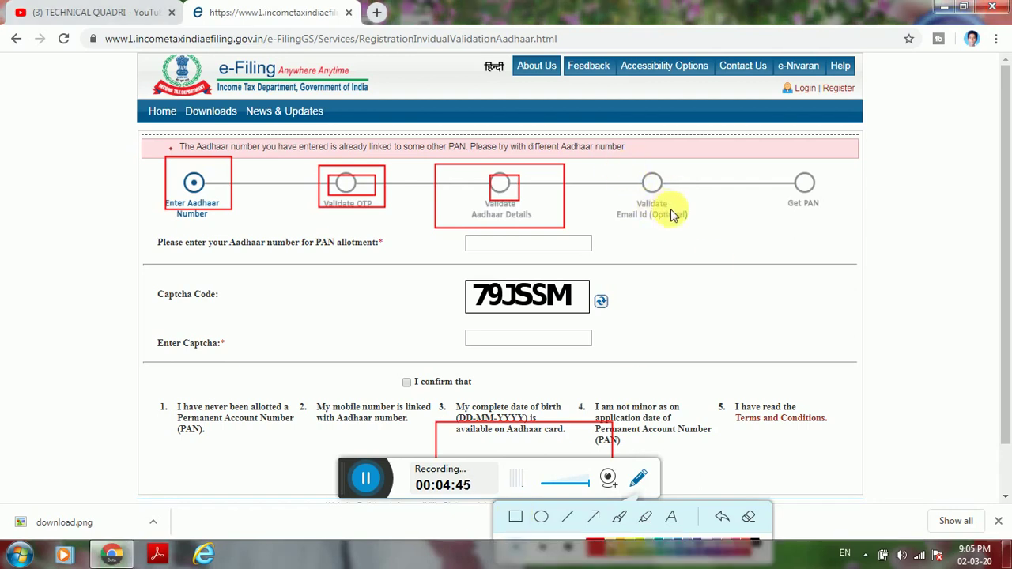
mouse_move(515, 519)
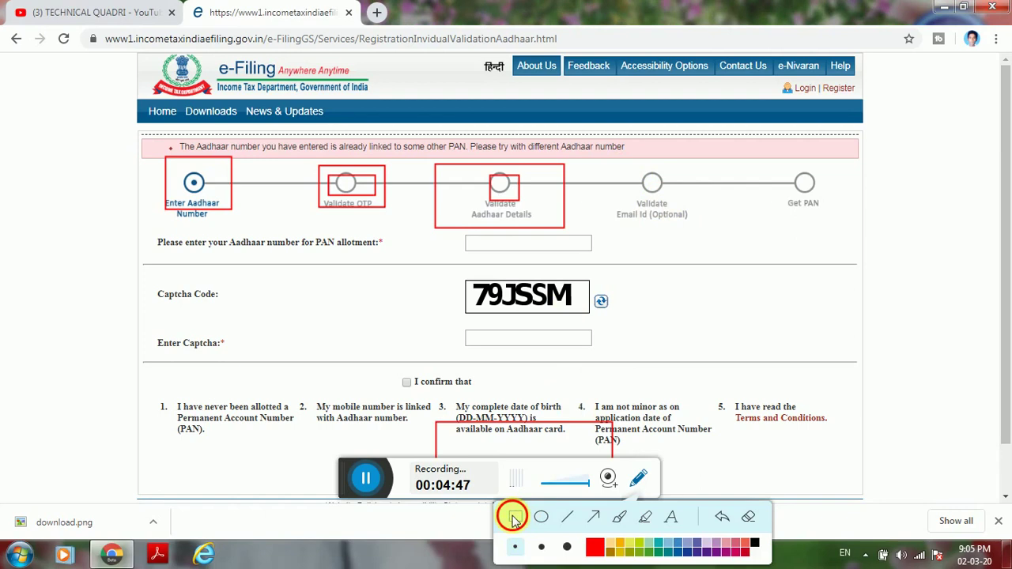
left_click_drag(630, 172, 703, 218)
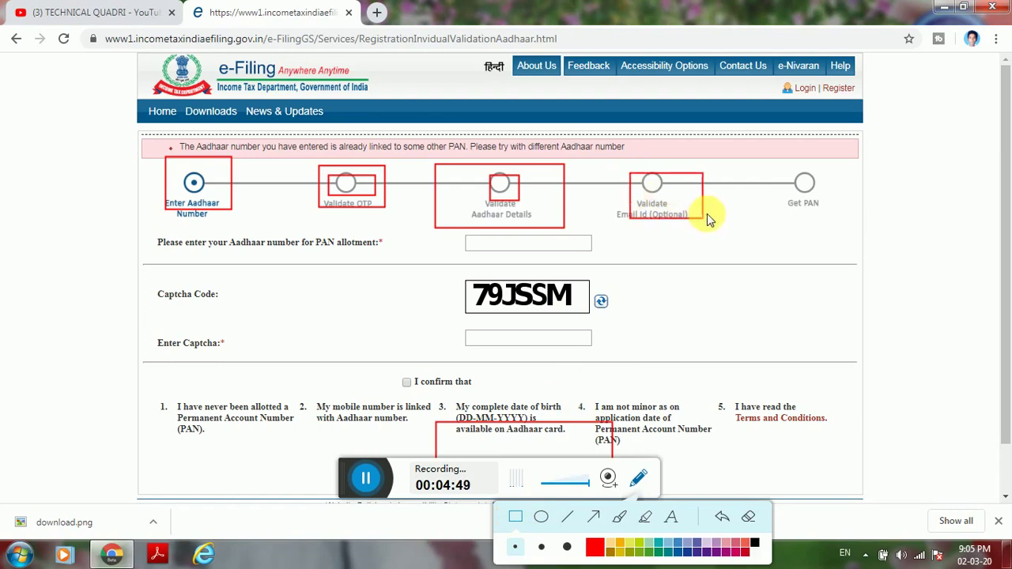
left_click_drag(654, 180, 698, 215)
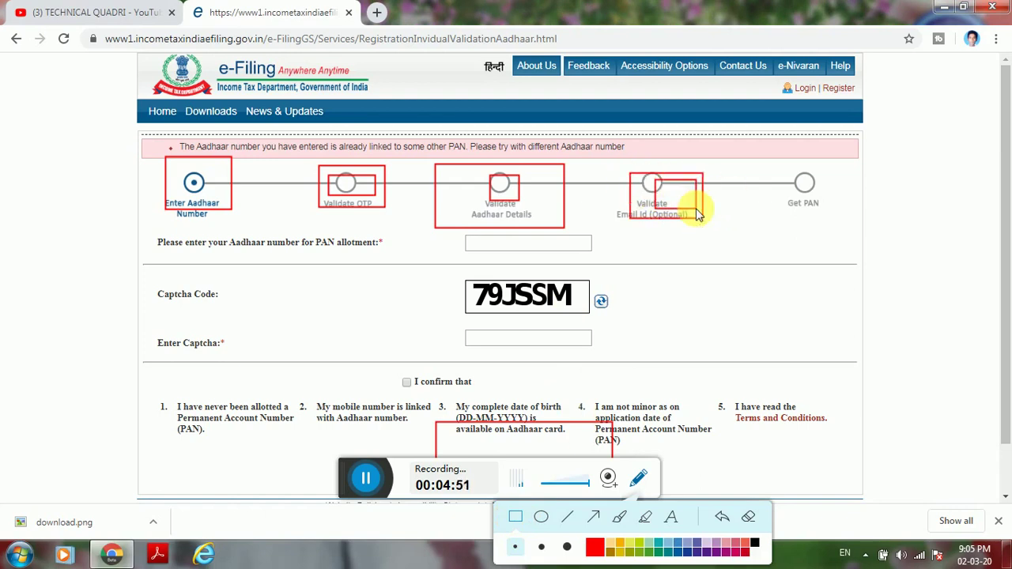
mouse_move(731, 168)
left_mouse_down()
mouse_move(834, 182)
mouse_move(862, 228)
mouse_move(851, 223)
left_mouse_up()
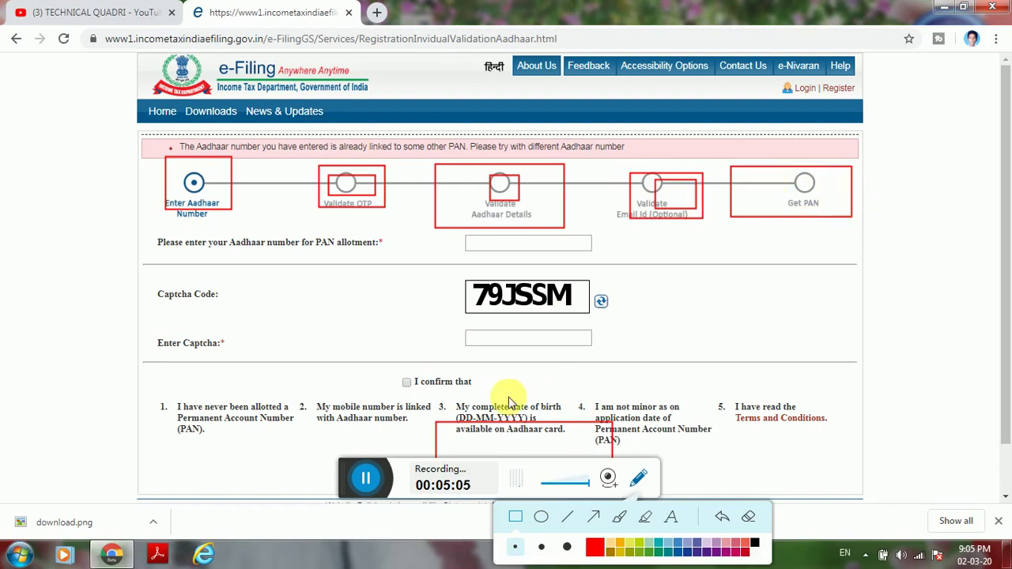
Erase all red rectangles from the PAN application page and leave annotation mode.
left_click(640, 480)
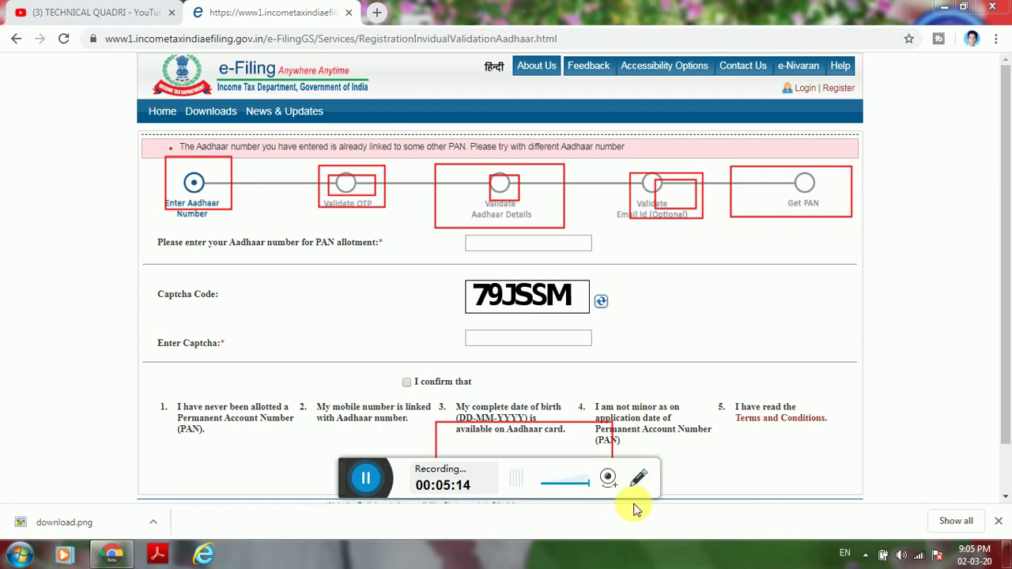
left_click(640, 481)
left_click(748, 517)
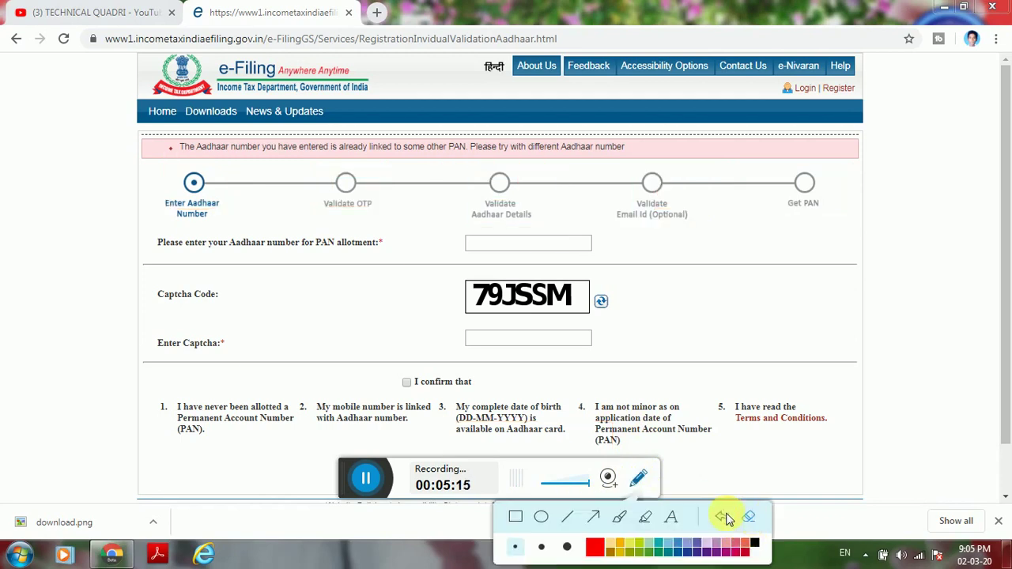
left_click(637, 481)
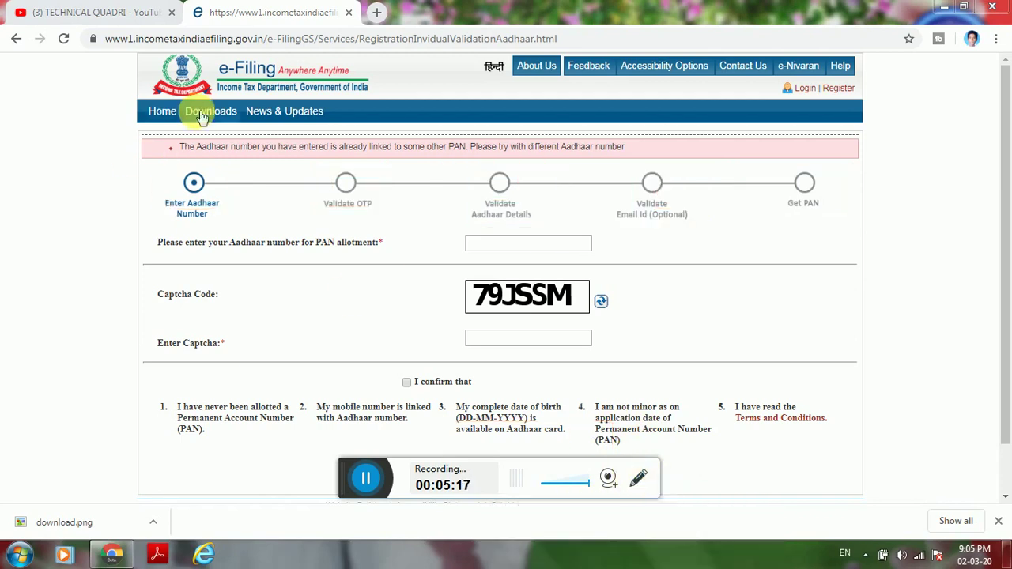
Return to the e-Filing home page and continue past the trusted-sources notice.
left_click(638, 478)
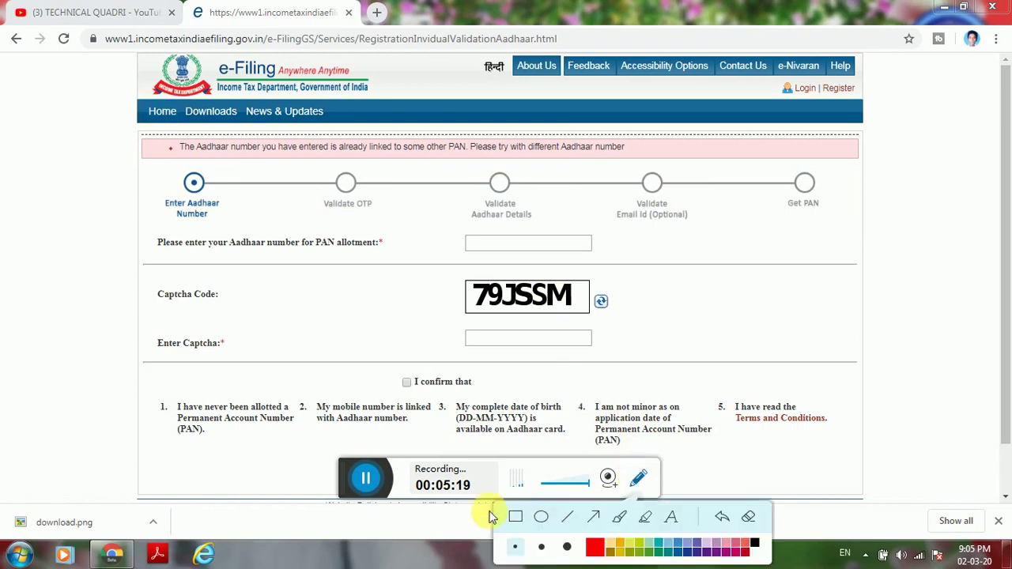
left_click(520, 515)
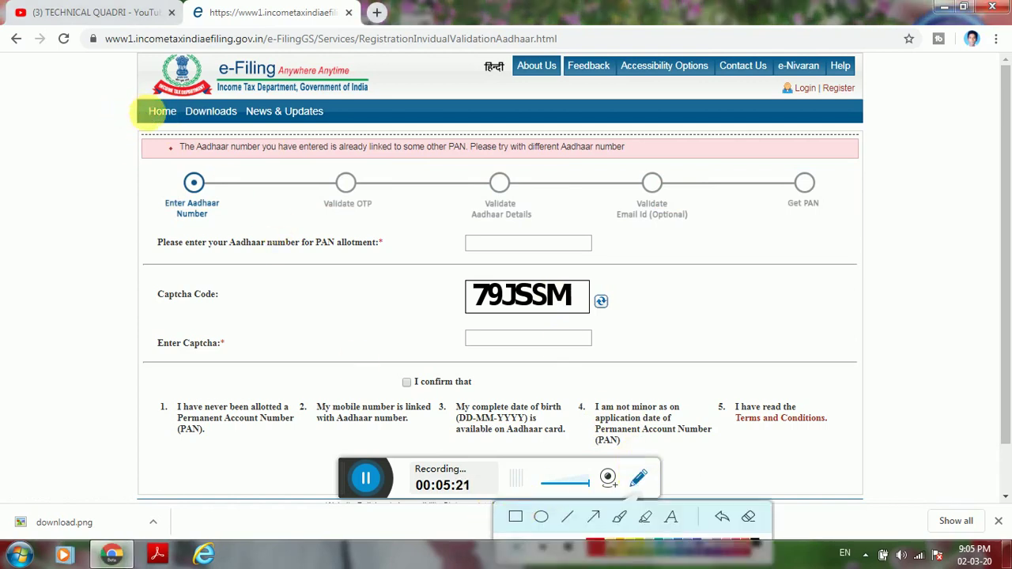
left_click(168, 110)
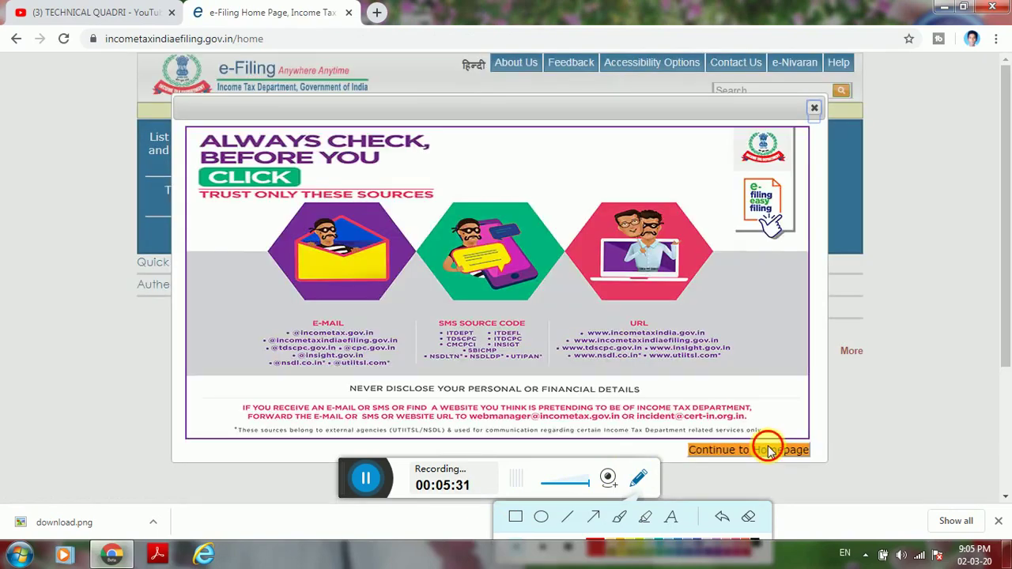
left_click(771, 451)
Open the Instant PAN through Aadhaar service from the home page's quick links.
left_click(243, 269)
scroll(239, 276, "down", 3)
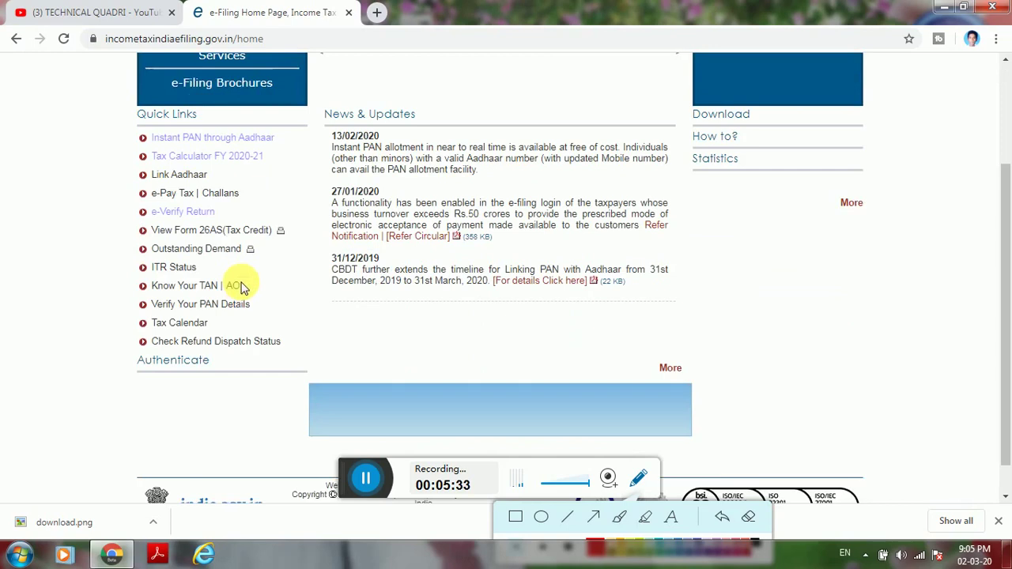
left_click(220, 101)
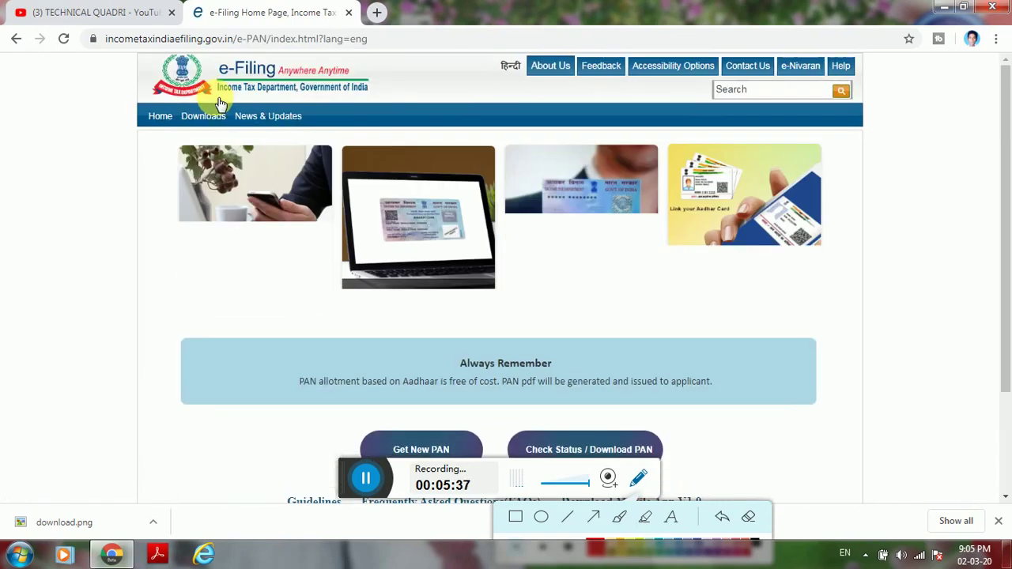
Mark the Check Status / Download PAN option with red rectangles and clear the markings.
scroll(426, 245, "down", 2)
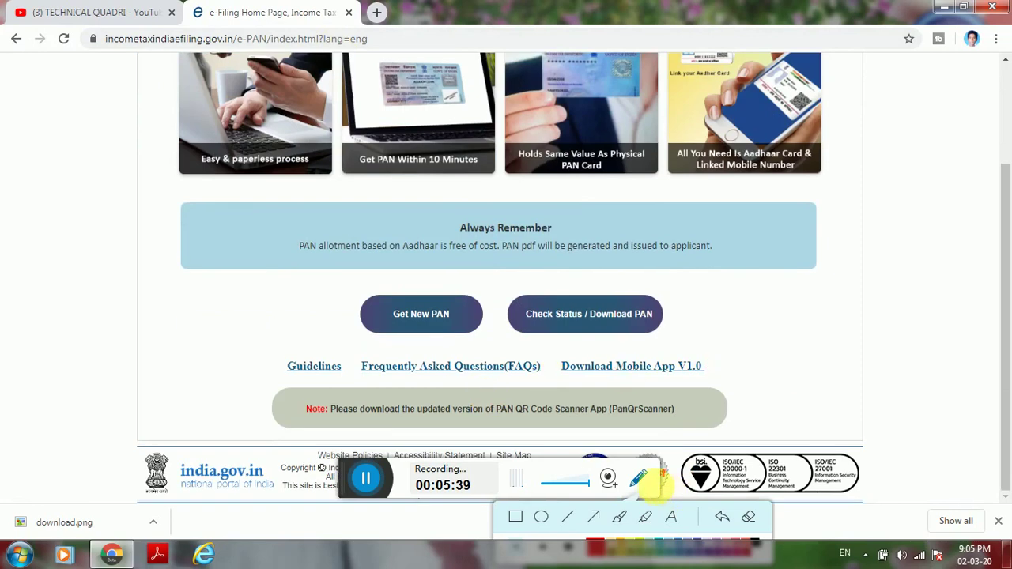
left_click(516, 517)
left_click_drag(503, 286, 577, 332)
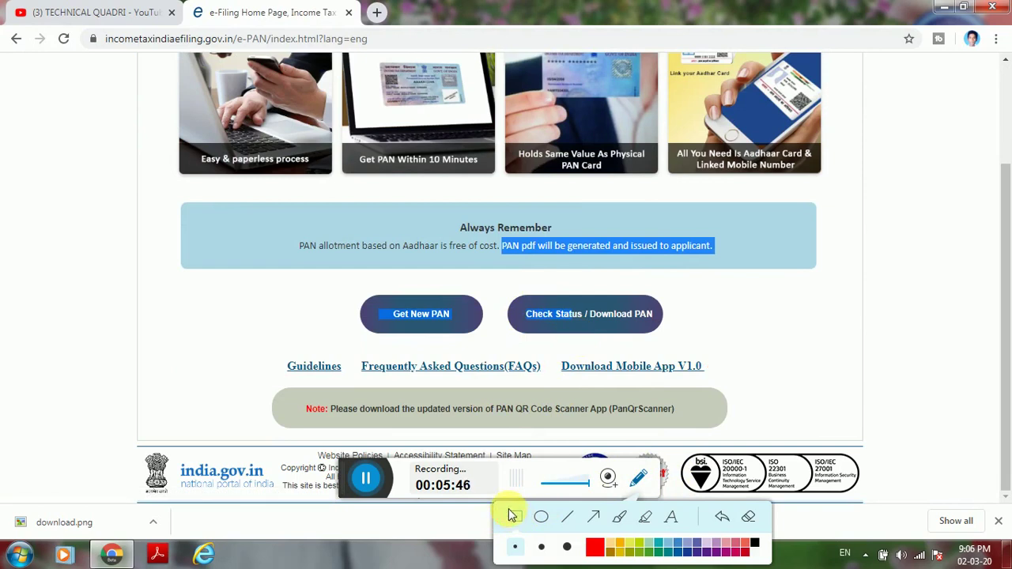
mouse_move(490, 286)
left_mouse_down()
mouse_move(582, 334)
mouse_move(694, 338)
left_mouse_up()
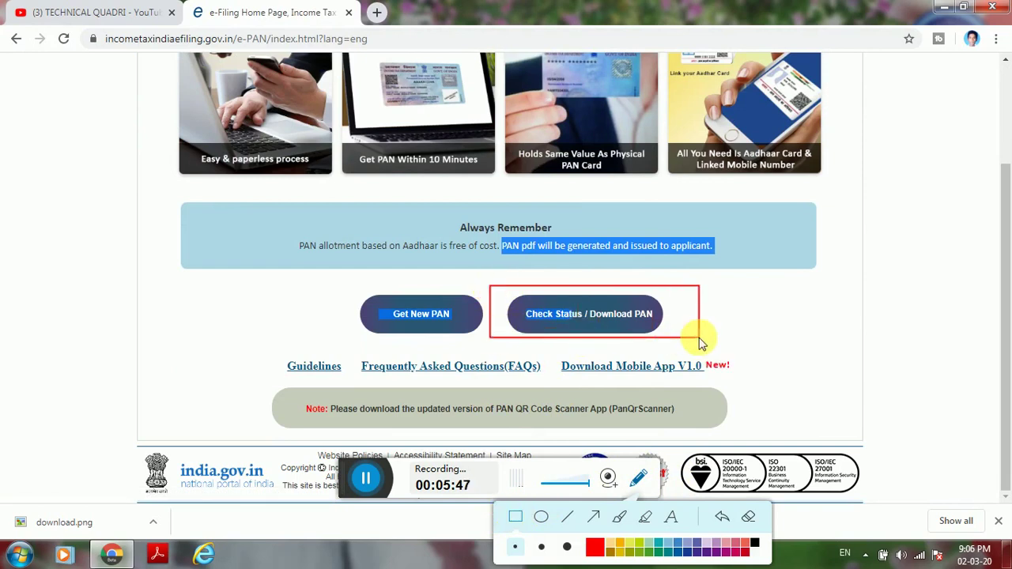
mouse_move(513, 292)
left_mouse_down()
mouse_move(610, 323)
mouse_move(665, 327)
left_mouse_up()
left_click(751, 520)
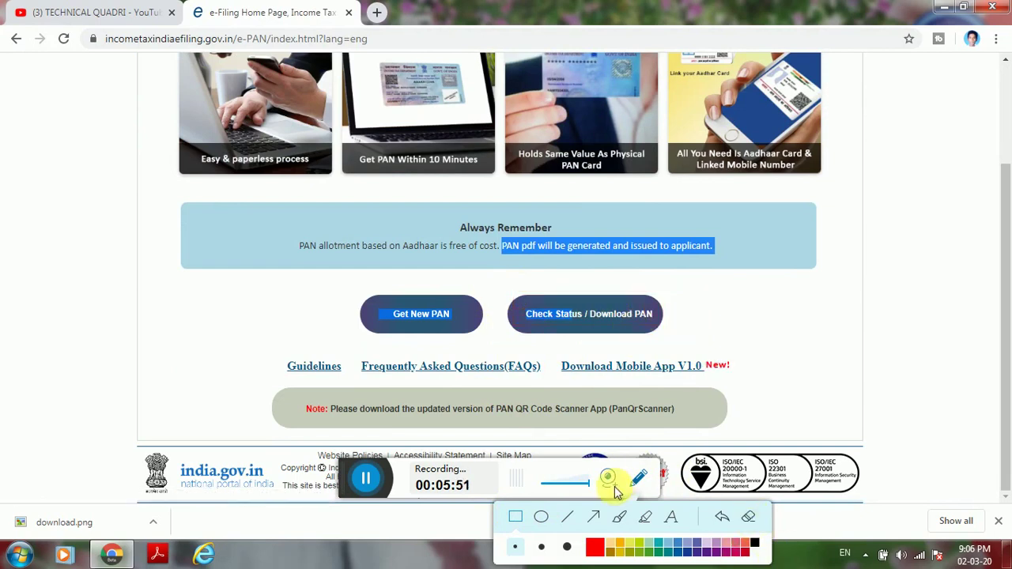
Leave annotation mode and open the Check Status / Download PAN page.
left_click(638, 481)
left_click(619, 318)
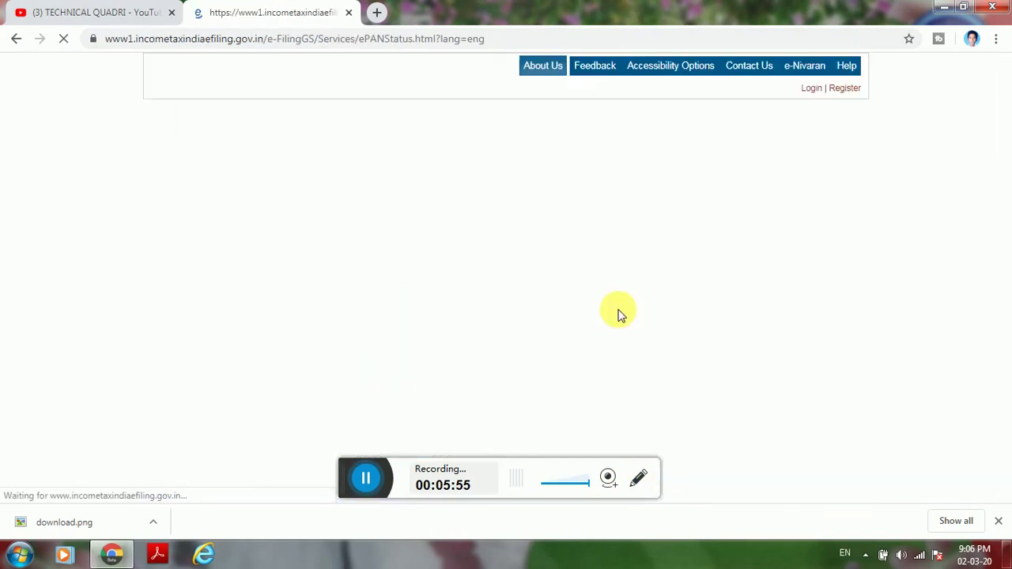
scroll(443, 311, "down", 1)
Draw red rectangles around the Aadhaar number field, the captcha area, and at the Validate OTP and View Status & Download PAN stages.
left_click(639, 479)
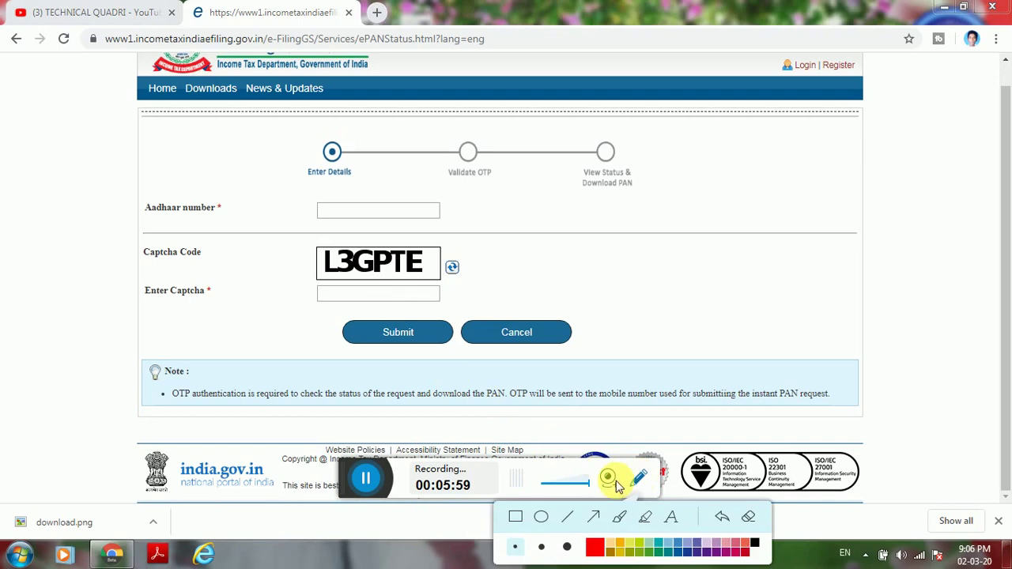
left_click(514, 517)
left_click_drag(288, 191, 476, 223)
mouse_move(280, 245)
left_mouse_down()
mouse_move(472, 293)
mouse_move(491, 315)
left_mouse_up()
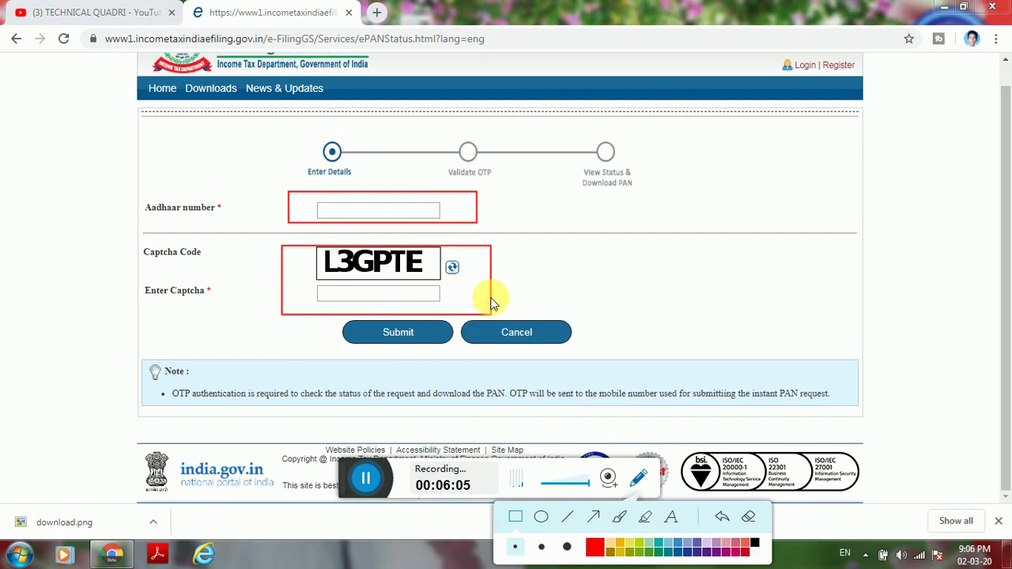
left_click_drag(439, 118, 512, 179)
mouse_move(603, 130)
left_mouse_down()
mouse_move(643, 198)
mouse_move(698, 207)
left_mouse_up()
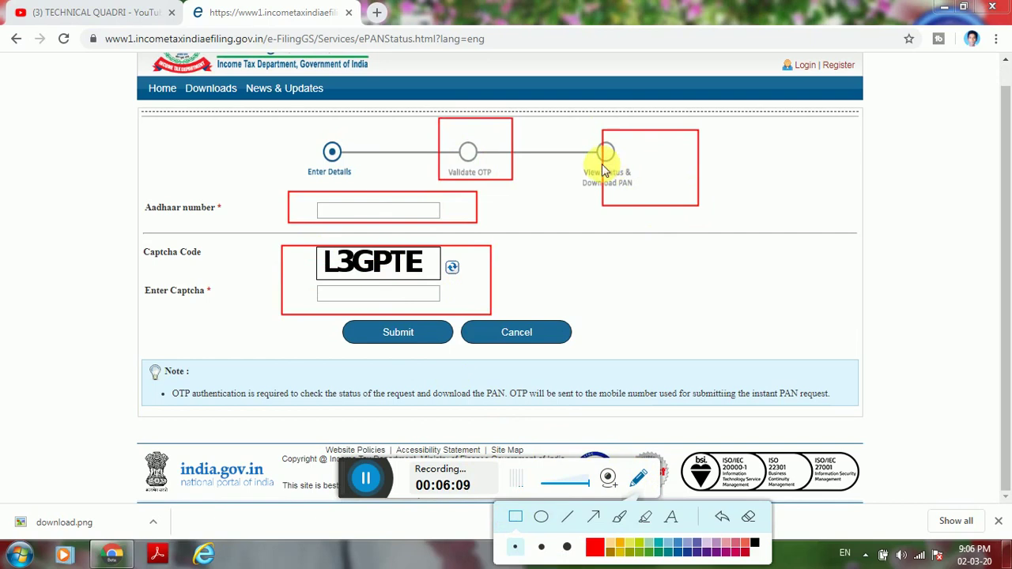
Draw two large red rectangles across the status form and progress bar, erase all rectangles and leave annotation mode.
left_click_drag(789, 151, 257, 350)
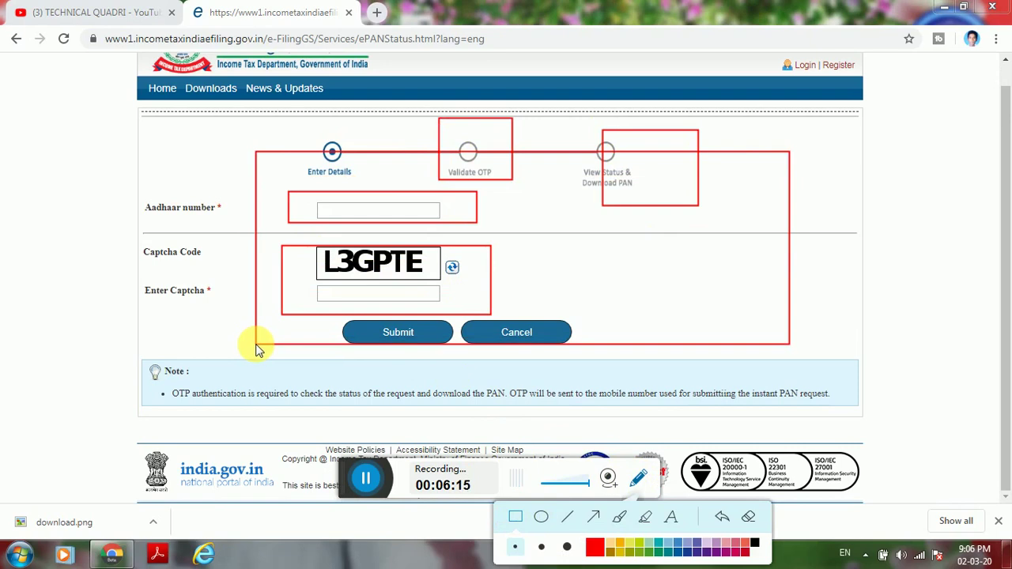
mouse_move(297, 144)
left_mouse_down()
mouse_move(353, 206)
mouse_move(456, 265)
mouse_move(713, 269)
mouse_move(737, 311)
left_mouse_up()
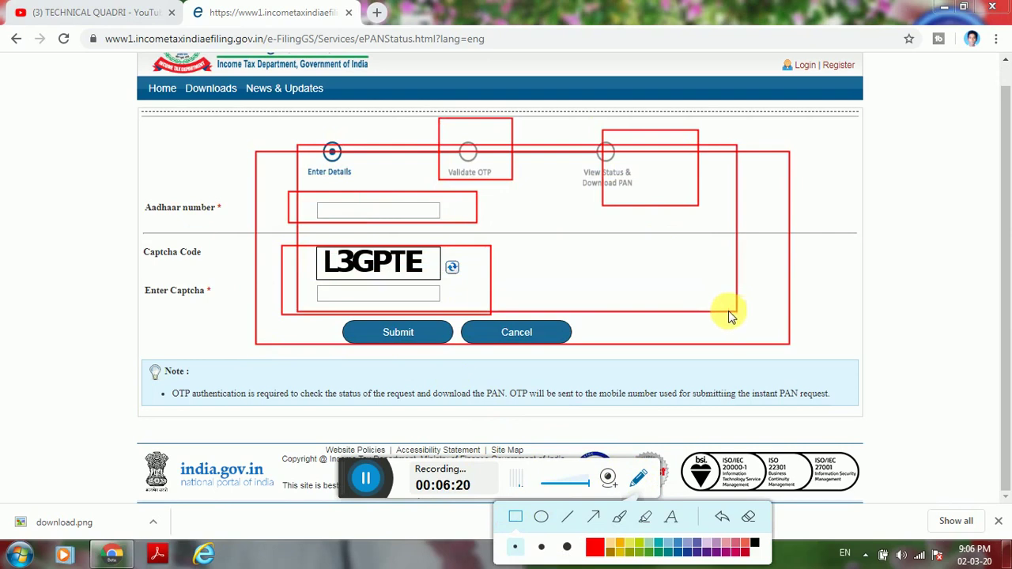
left_click(750, 519)
left_click(643, 479)
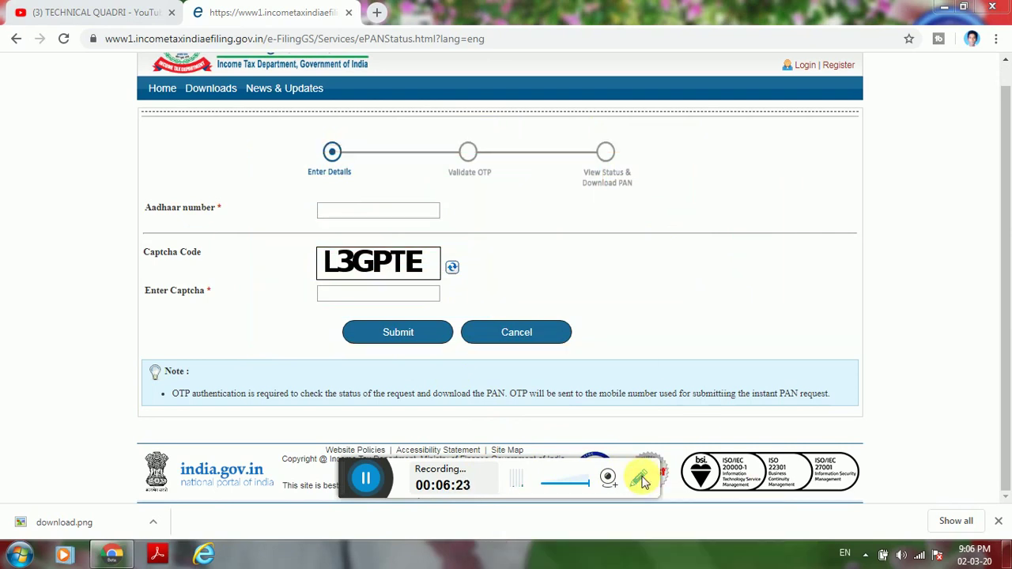